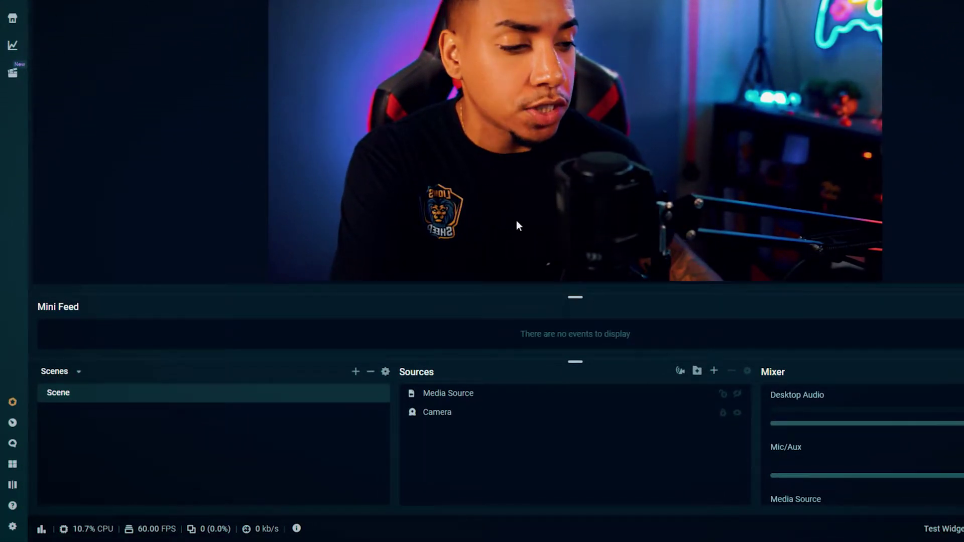
Add a Text (GDI+) source named Timer to the scene, leaving its text settings at their defaults.
click(714, 373)
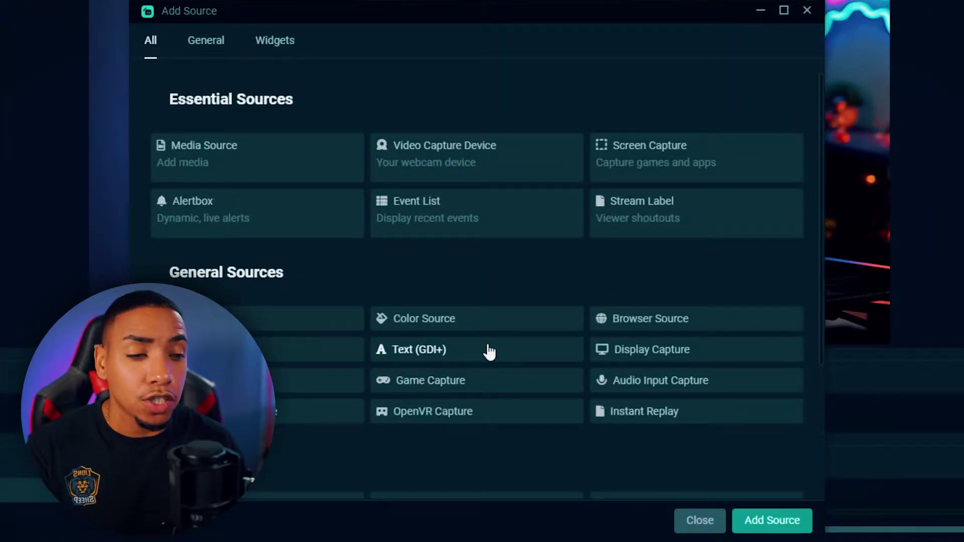
click(493, 346)
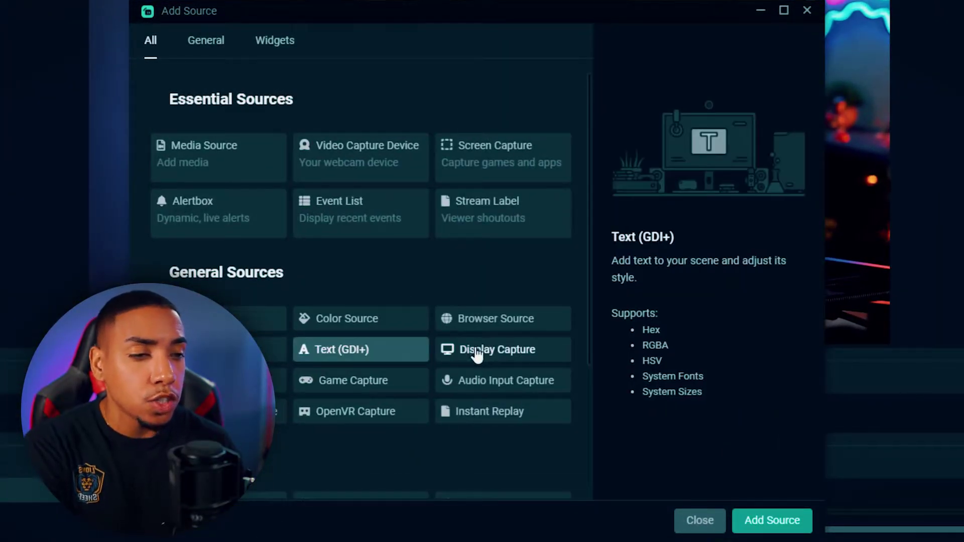
click(771, 519)
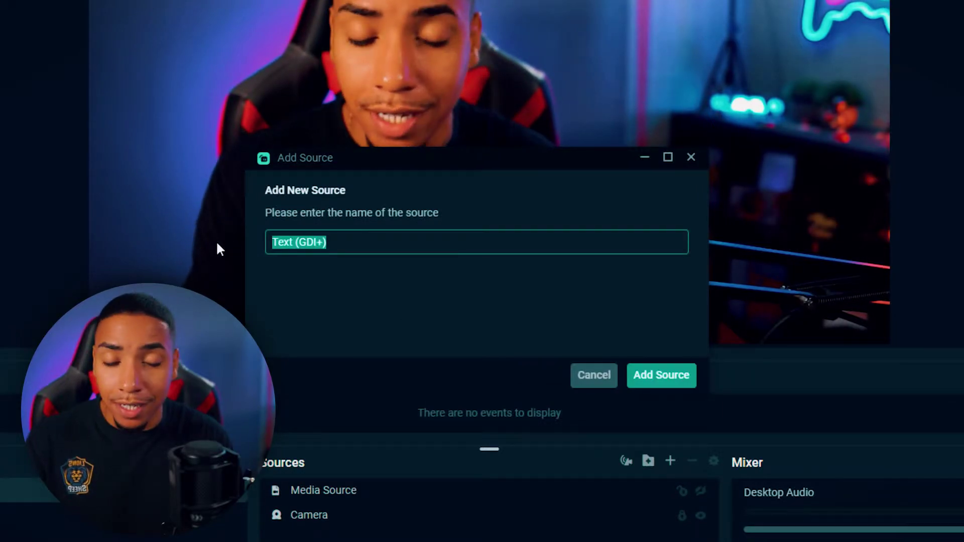
text(Timer)
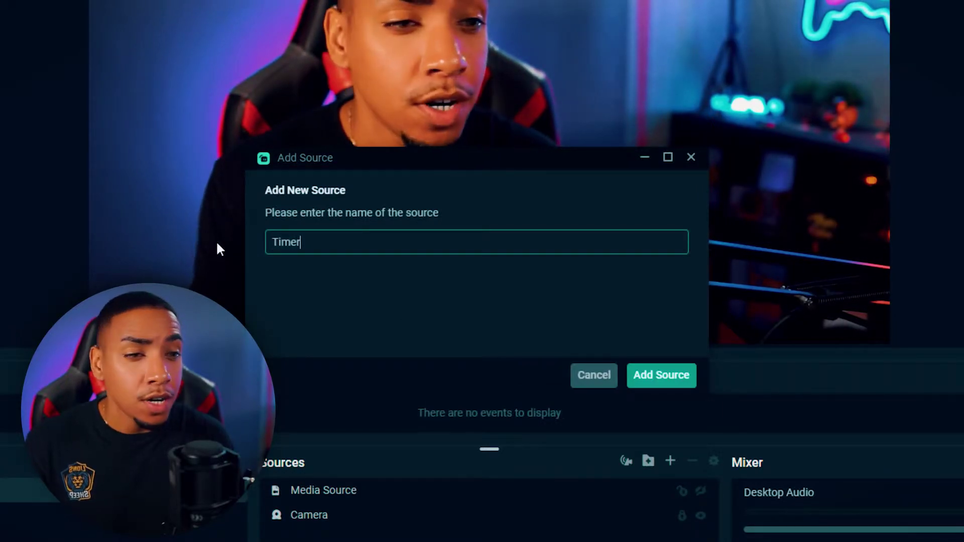
click(662, 377)
click(648, 516)
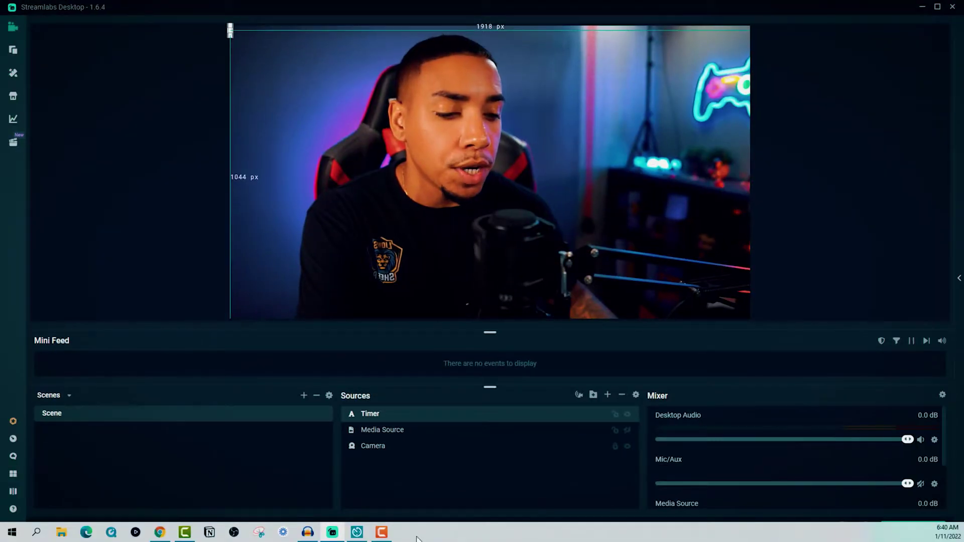
Switch to My Stream Timer, copy the path of the count-up file countup.txt, and start the count-up timer.
click(357, 532)
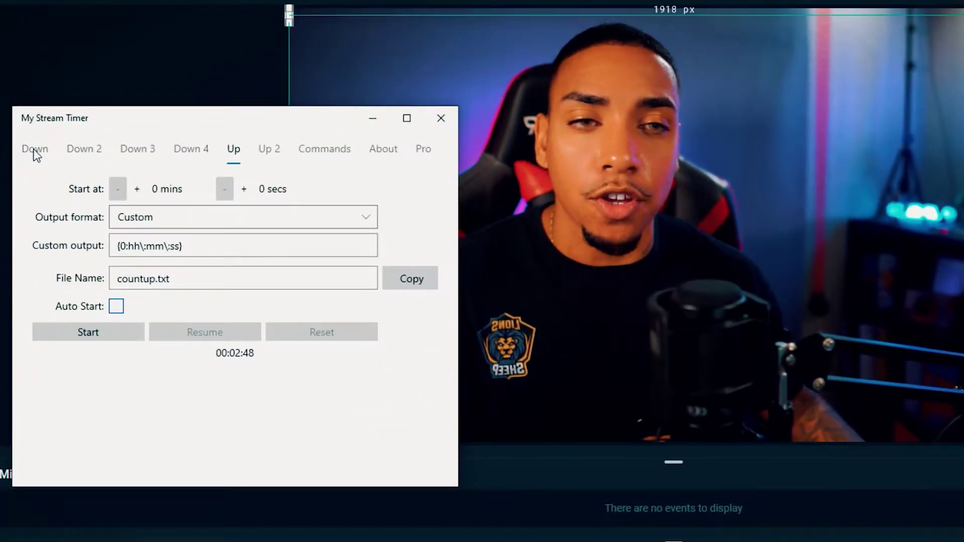
click(34, 149)
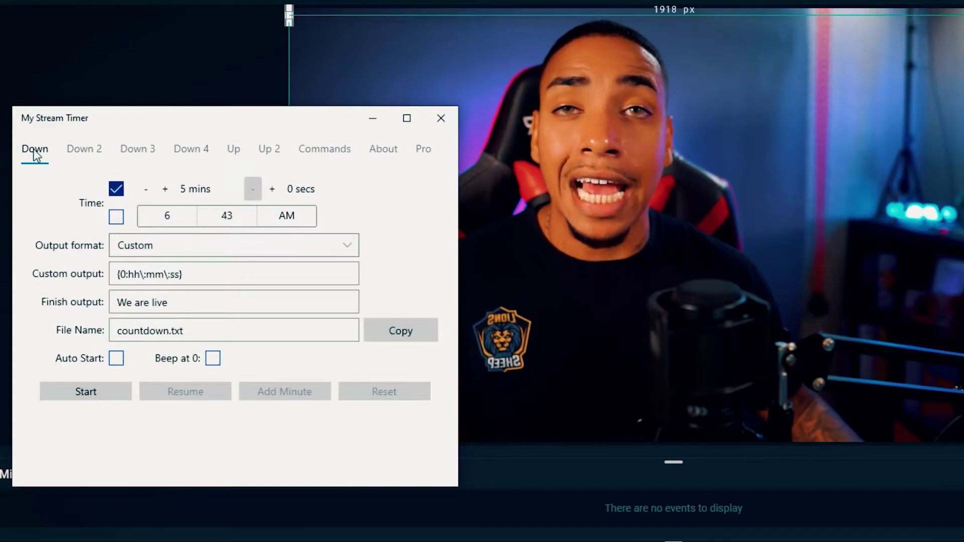
click(236, 149)
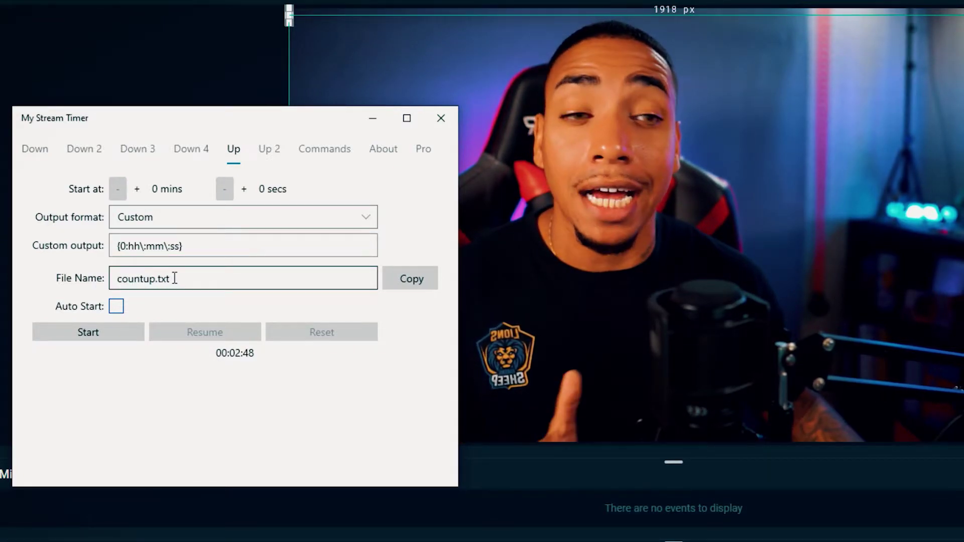
click(414, 279)
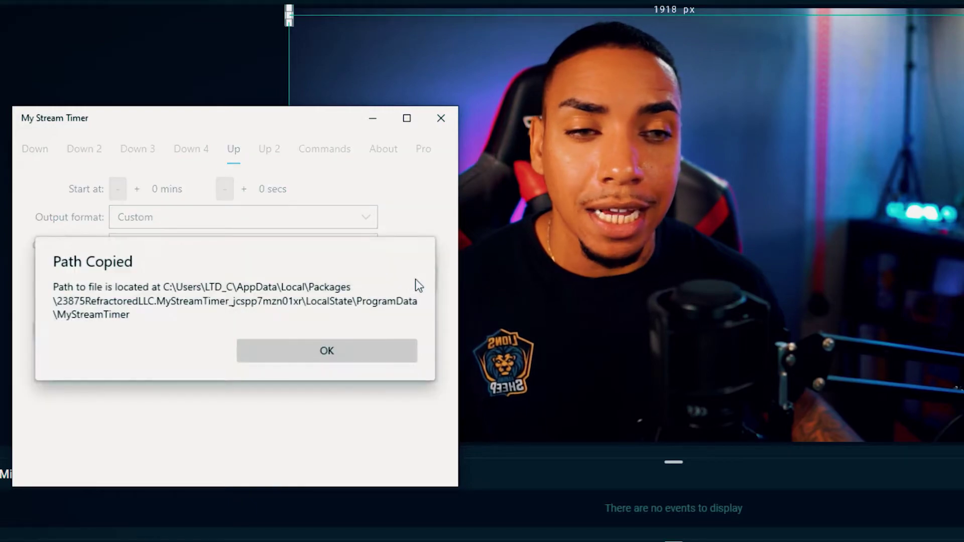
click(321, 349)
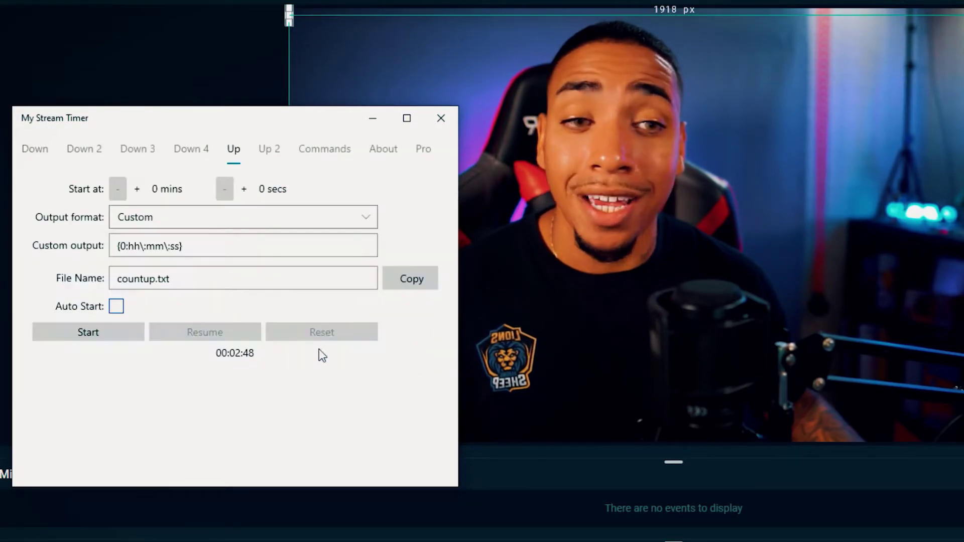
click(88, 333)
click(372, 119)
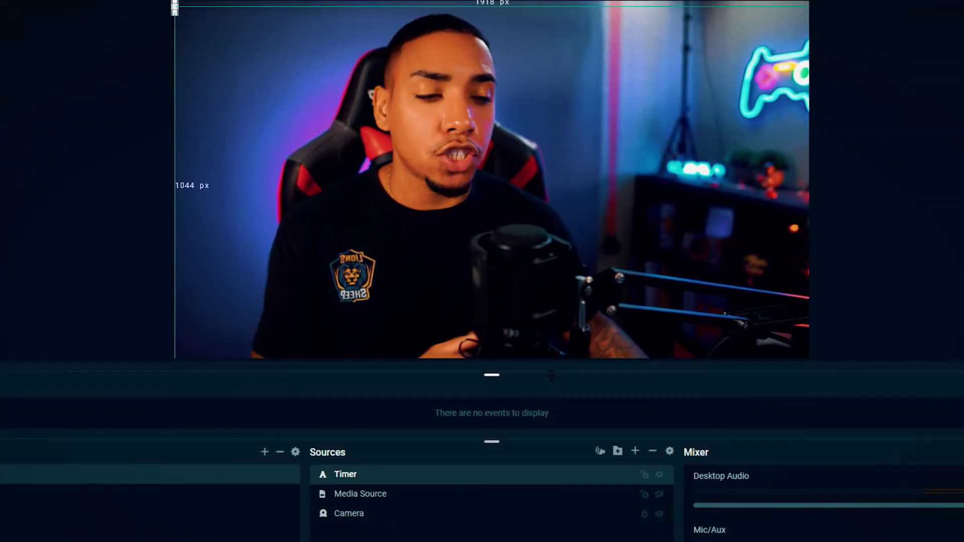
In Streamlabs Desktop, set the Timer source to read its text from the countup file in the MyStreamTimer folder.
double_click(464, 477)
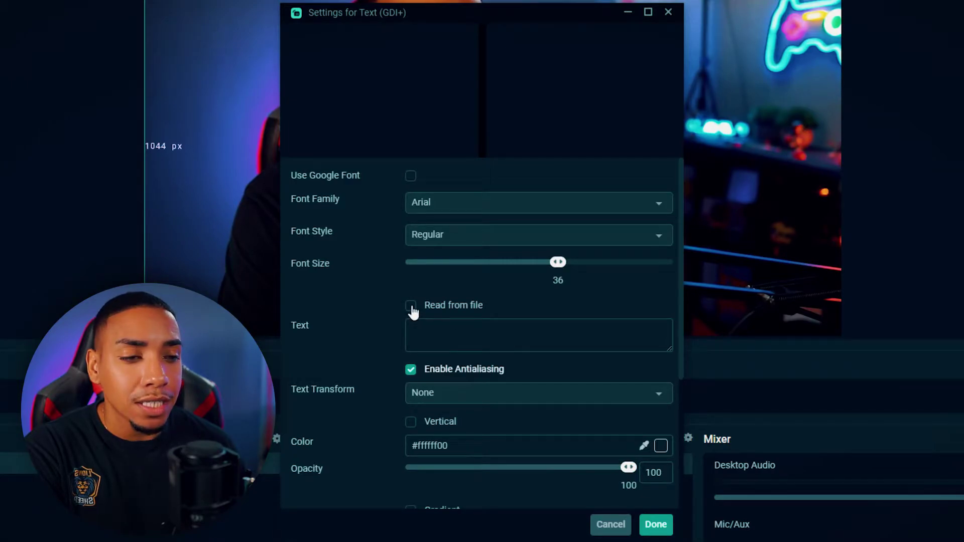
click(411, 306)
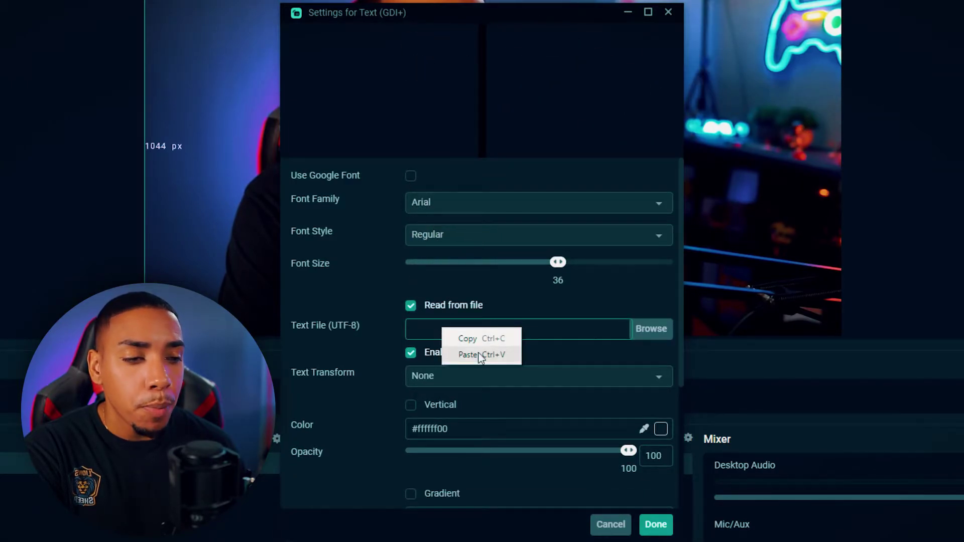
click(651, 329)
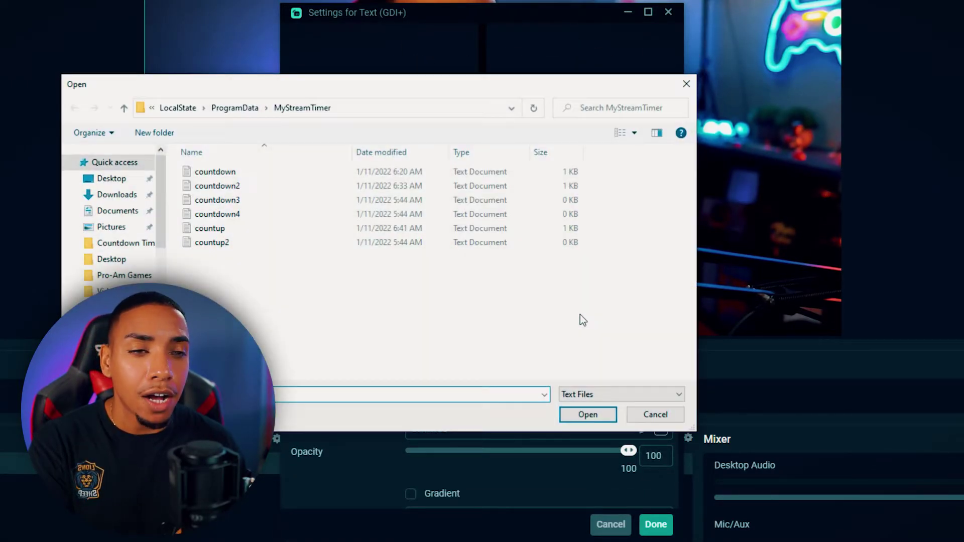
click(217, 230)
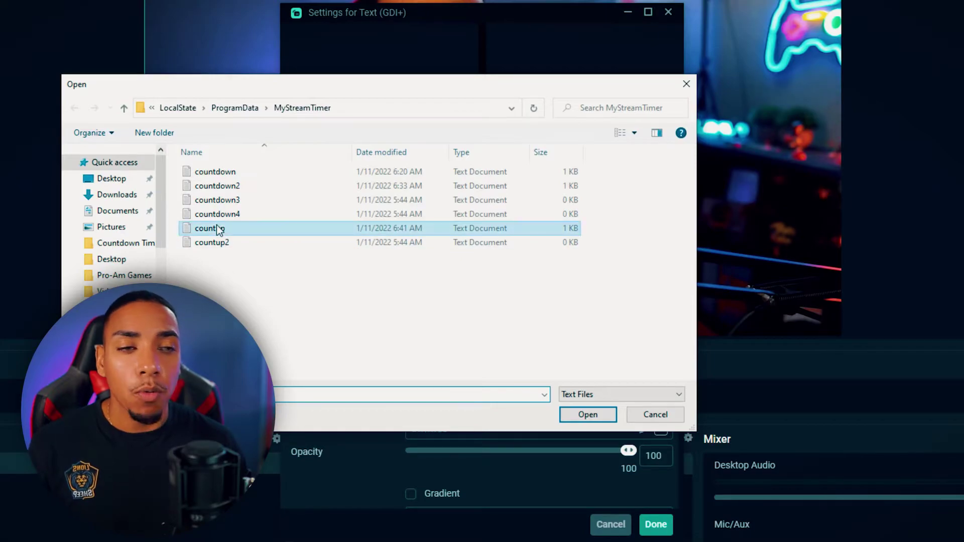
click(586, 414)
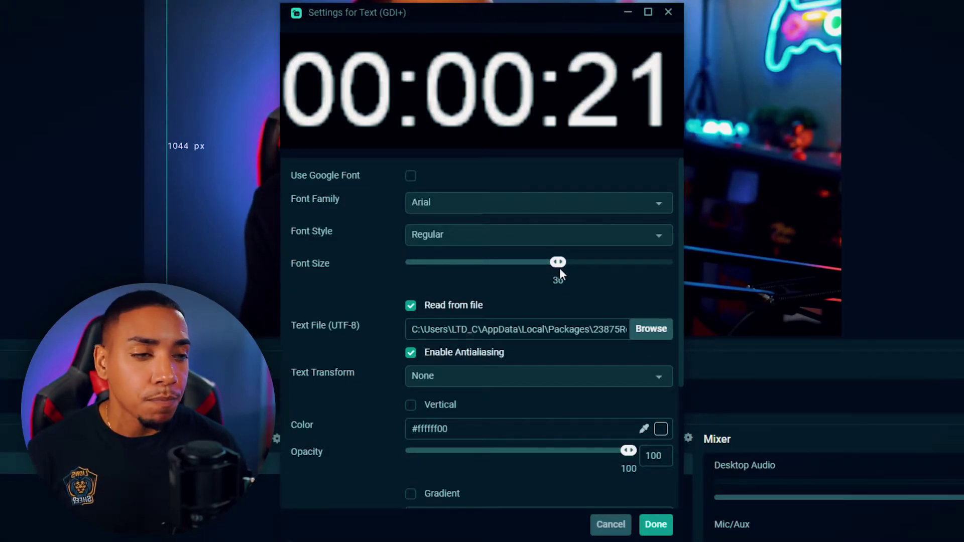
Set the timer text's font size to 288 and its font family to Impact.
drag(558, 268, 693, 271)
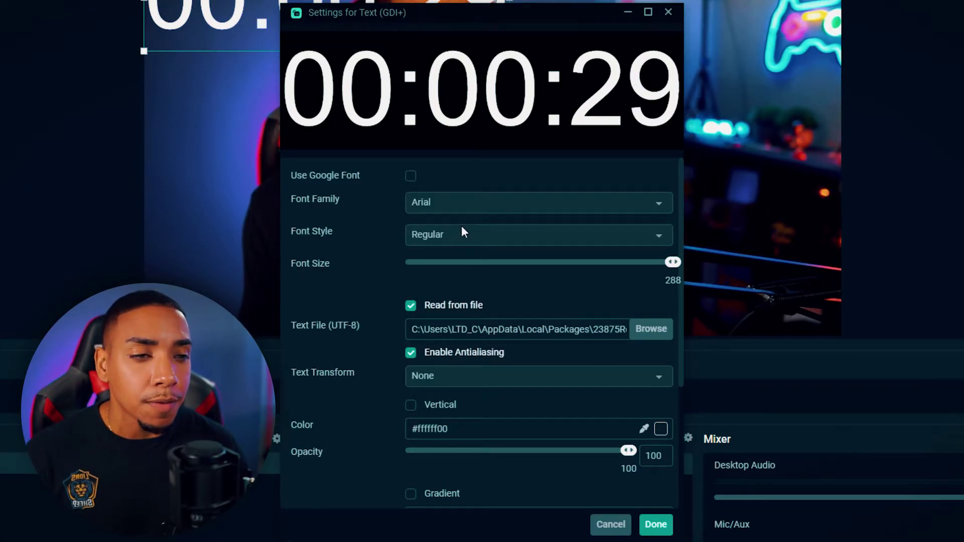
click(461, 201)
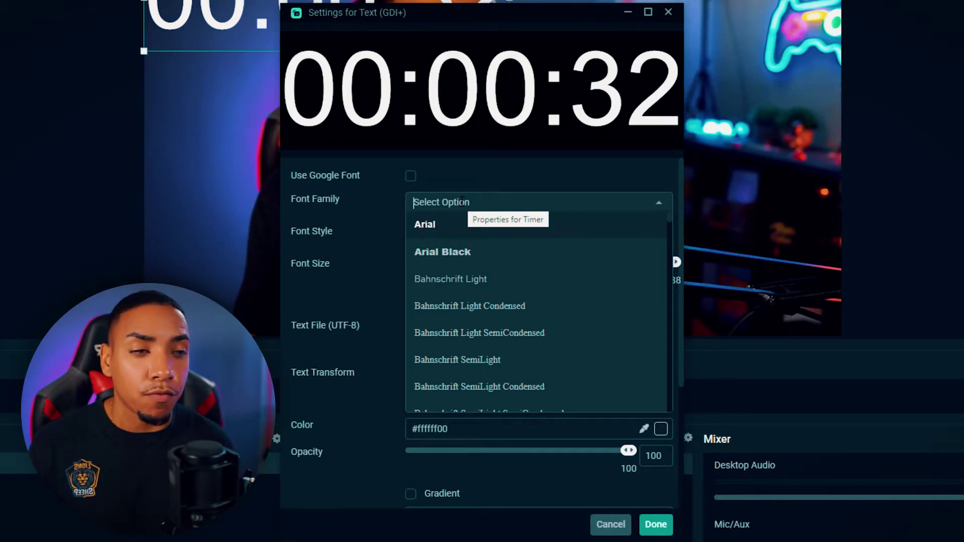
text(Imap)
key(BackSpace)
key(BackSpace)
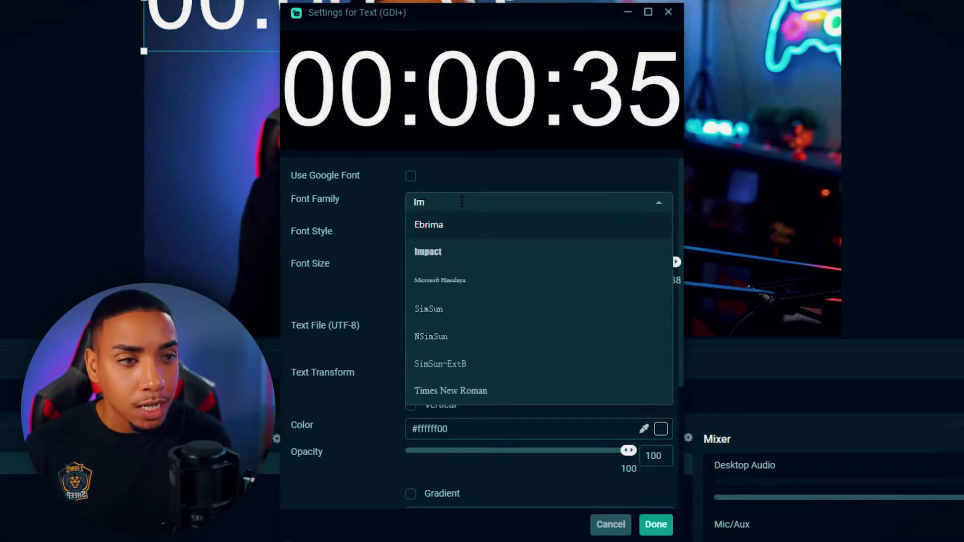
text(pa)
click(463, 225)
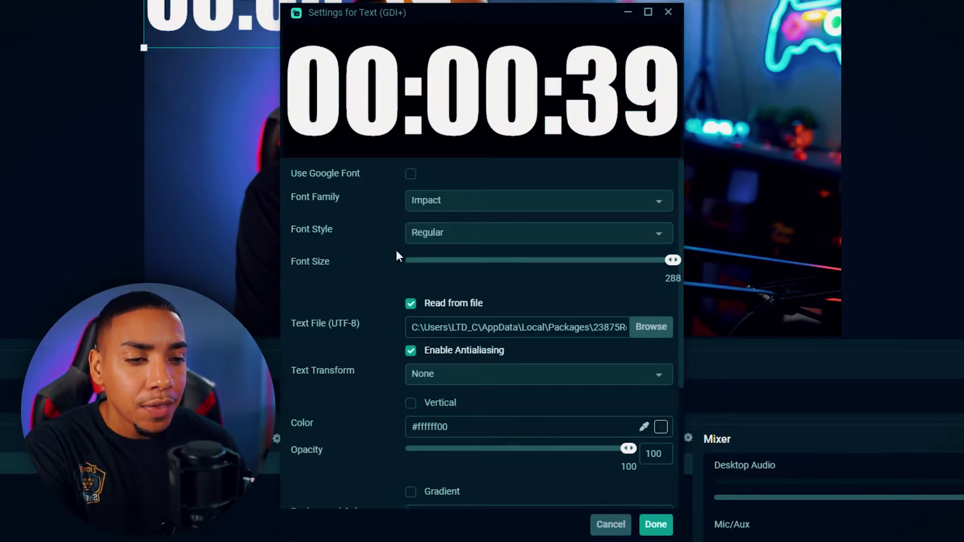
Enable the gradient on the timer text and set its main color to red #c0272700.
scroll(398, 251, down, 5)
click(411, 307)
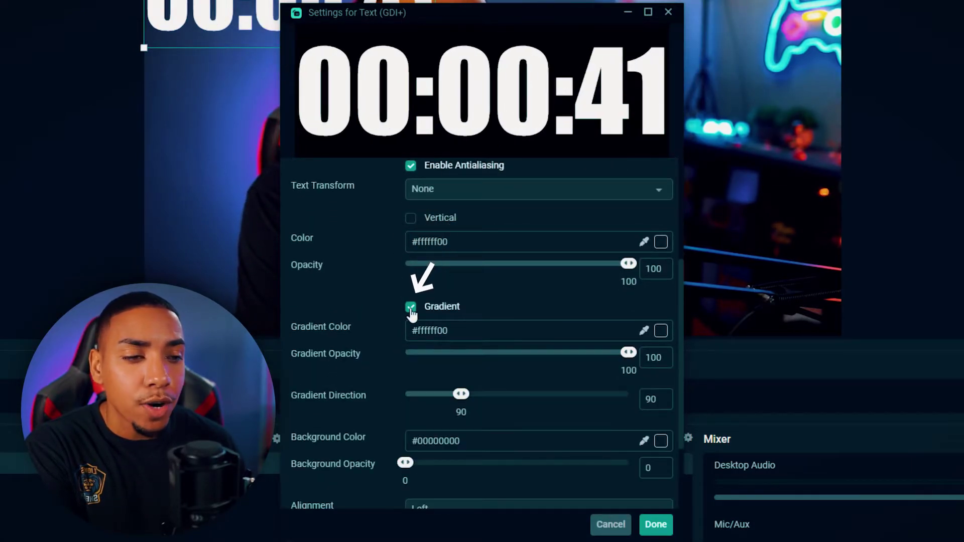
click(661, 242)
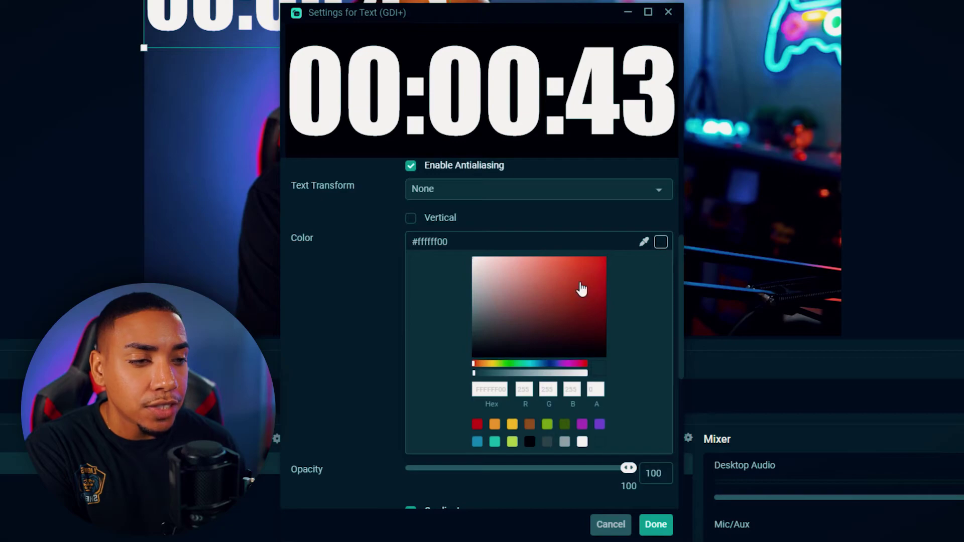
click(579, 282)
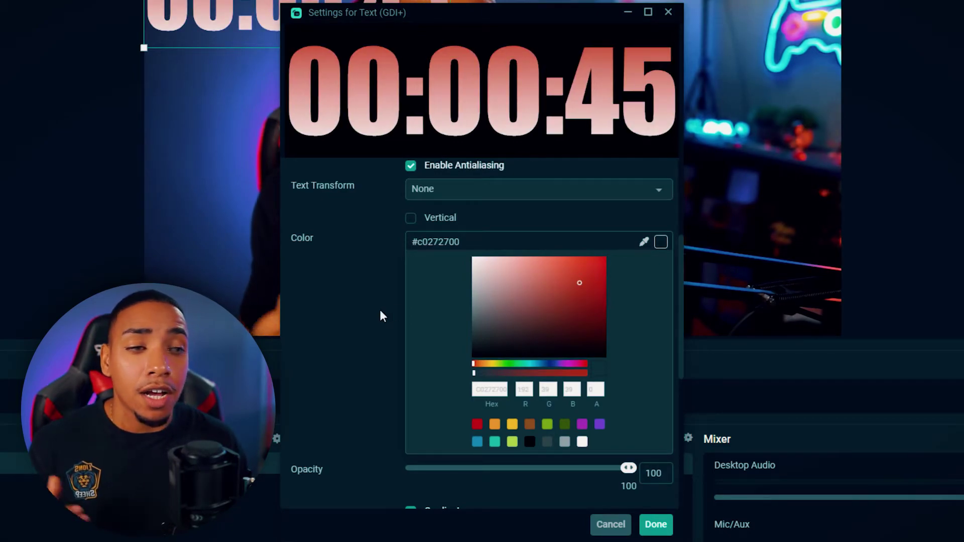
Enable the outline on the timer text and apply the text settings.
scroll(379, 309, down, 6)
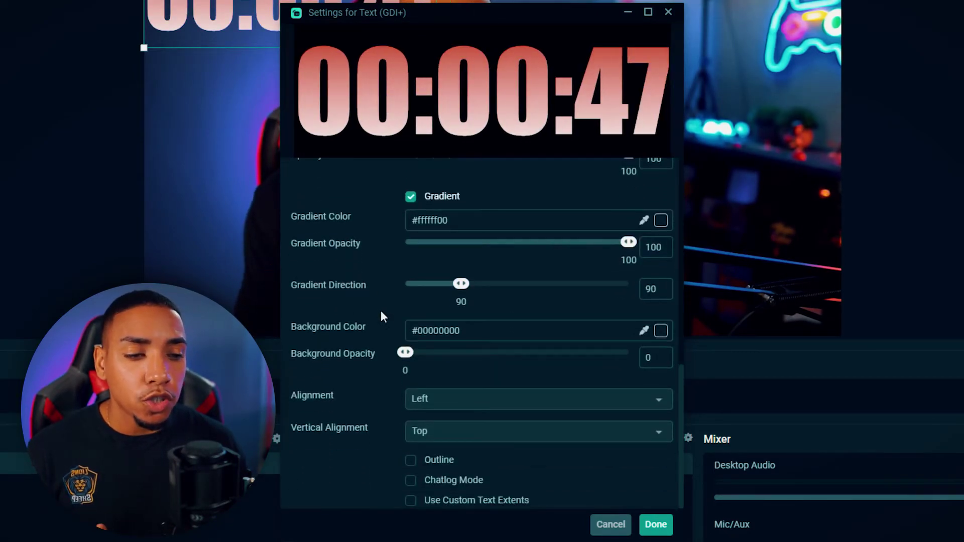
click(411, 460)
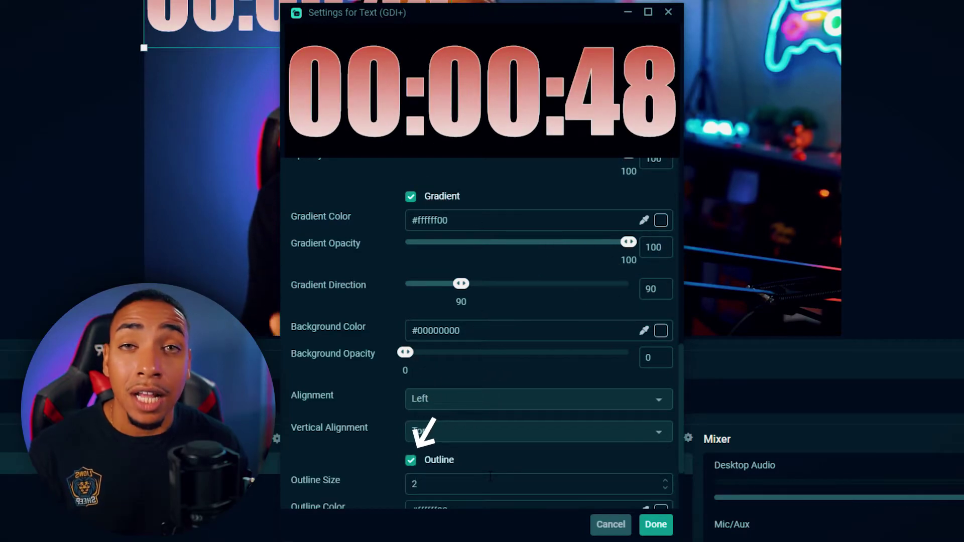
click(655, 524)
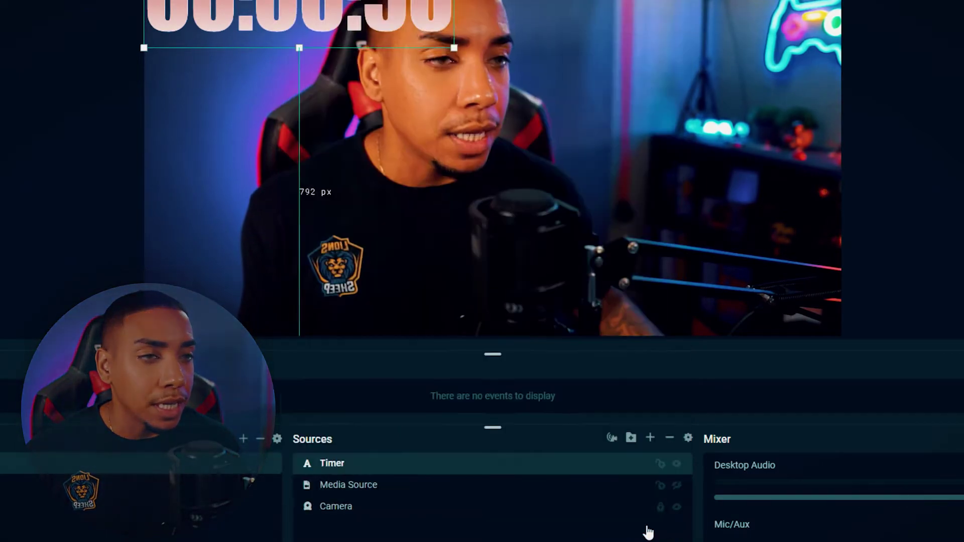
Place the timer beside the presenter in the scene's right half, crop off its hours digits, and position it about 116 px from the right edge.
drag(323, 103, 731, 264)
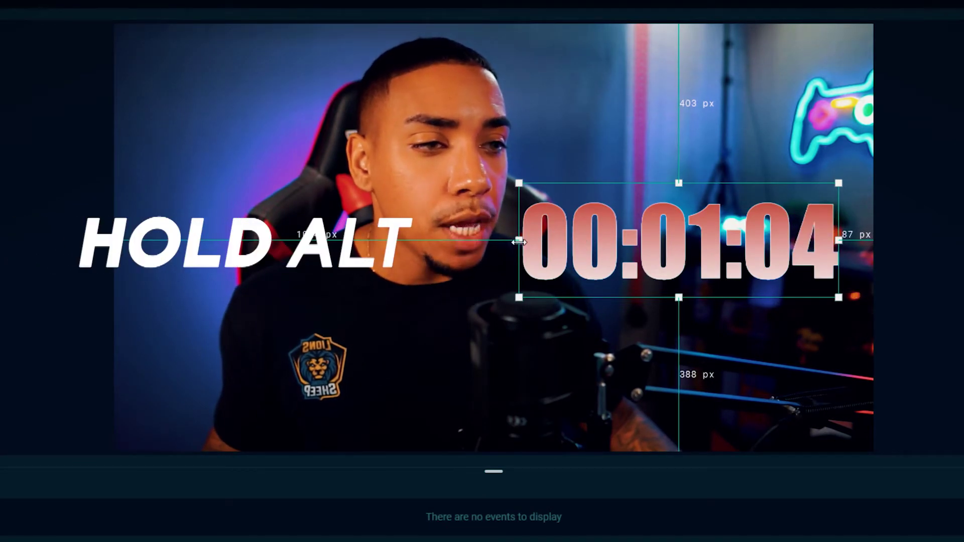
drag(549, 240, 617, 237)
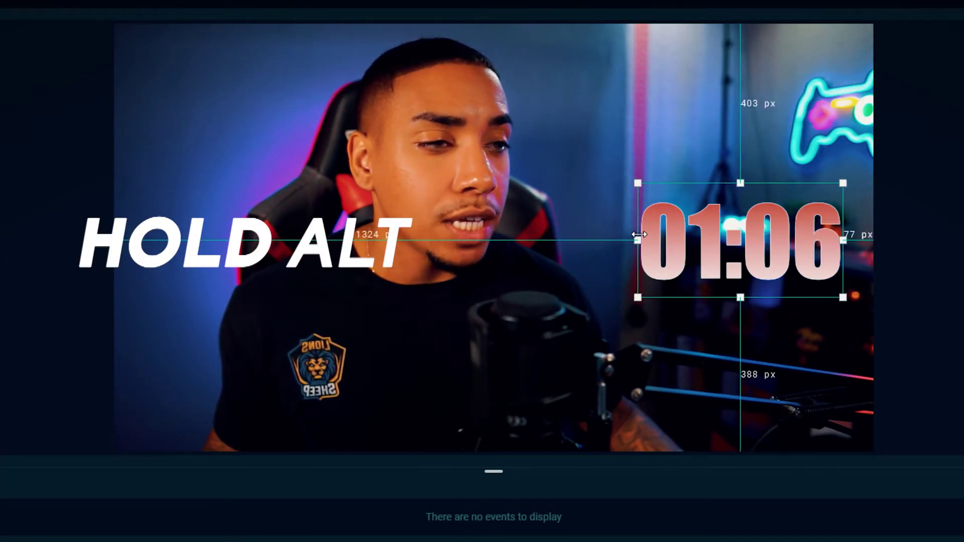
drag(782, 244, 765, 245)
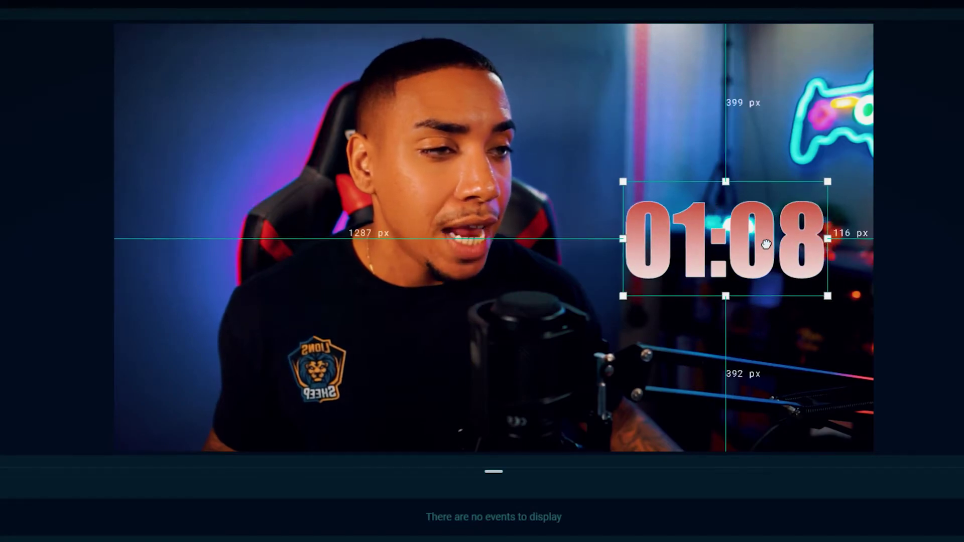